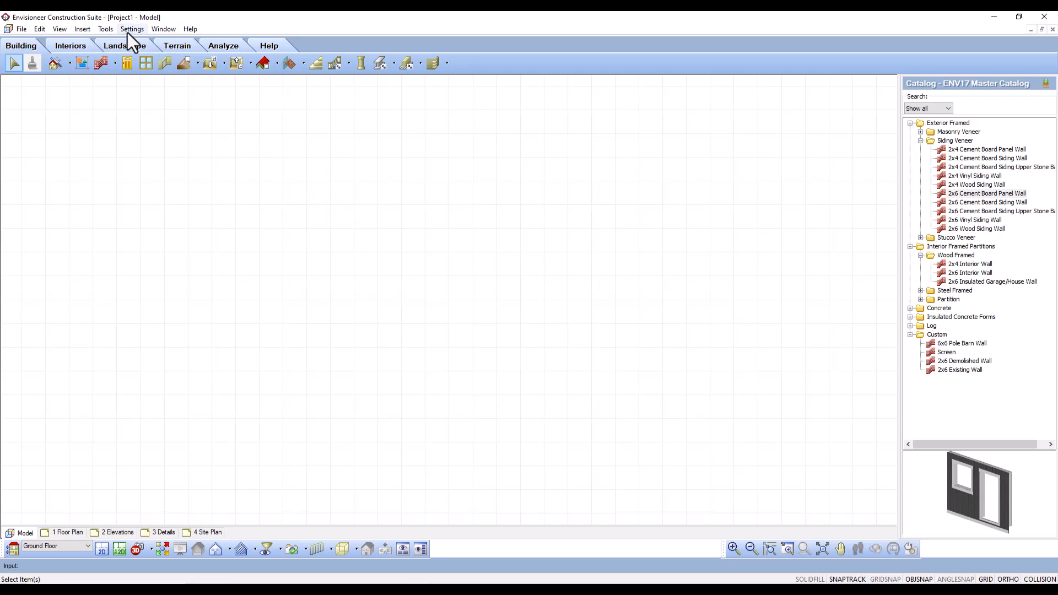
- Start a terrain site data import and accept converting the current terrain to a TIN mesh
{"action": "left_click", "coordinate": [168, 47]}
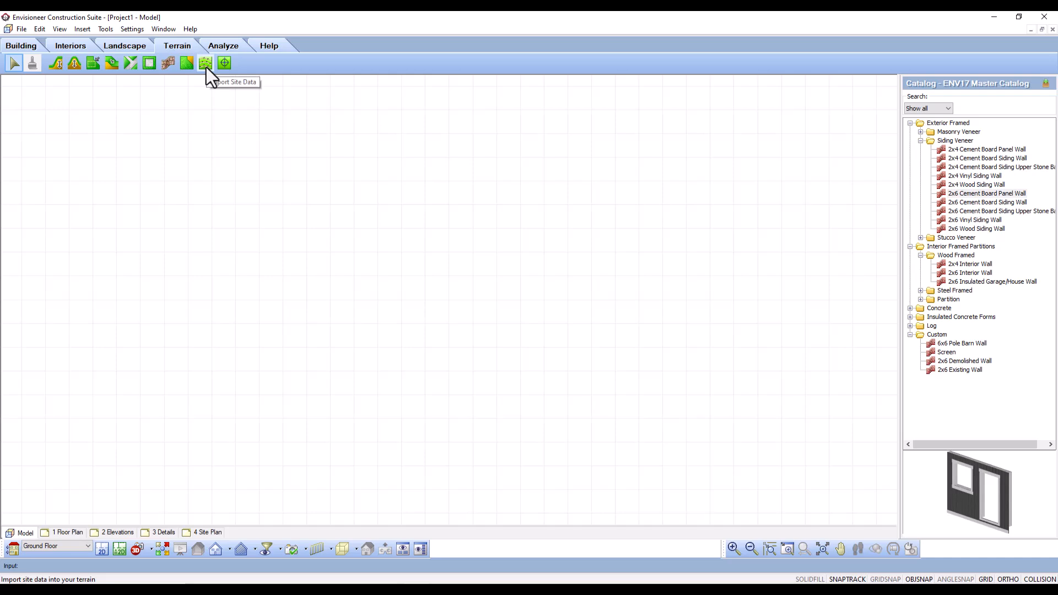
{"action": "left_click", "coordinate": [83, 31]}
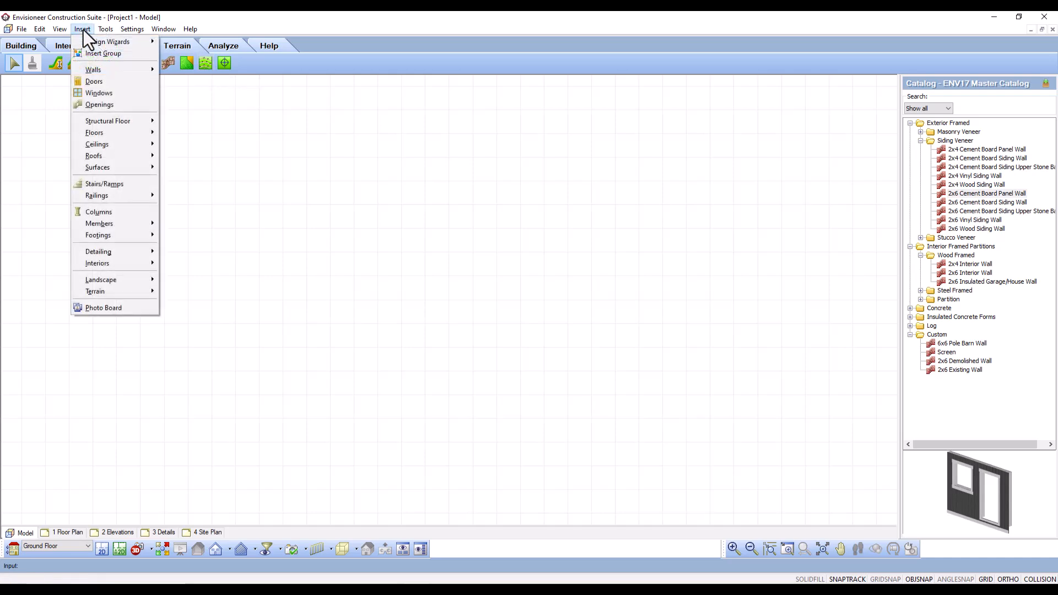
{"action": "mouse_move", "coordinate": [100, 292]}
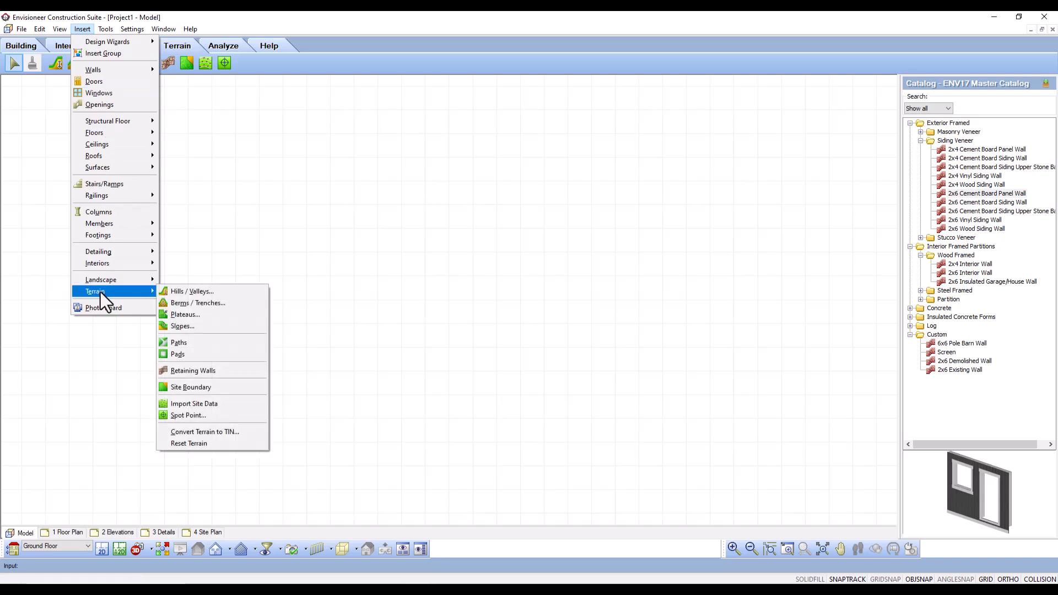
{"action": "left_click", "coordinate": [177, 405]}
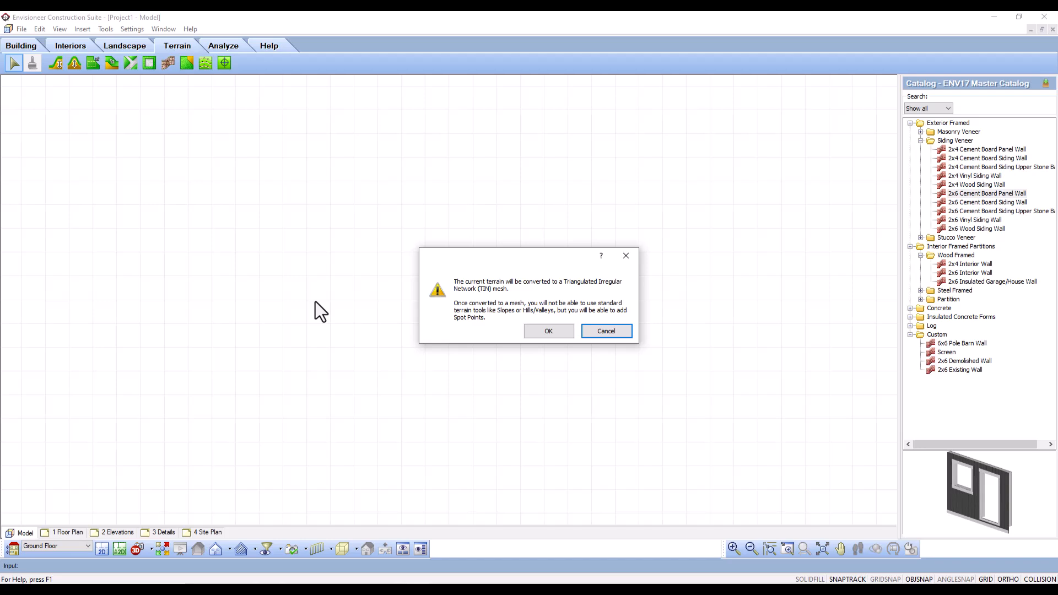
{"action": "left_click", "coordinate": [551, 334]}
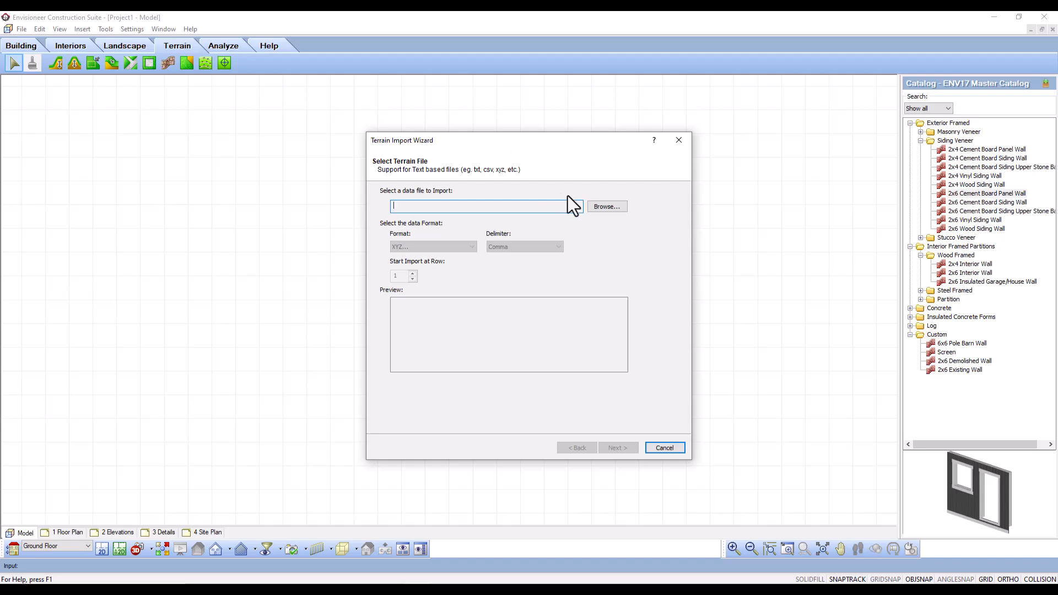
- Load grid_contour.xyz from the Desktop as the terrain data file, using the Coordinates X, Y, and Z (*.xyz) file type
{"action": "left_click", "coordinate": [601, 207]}
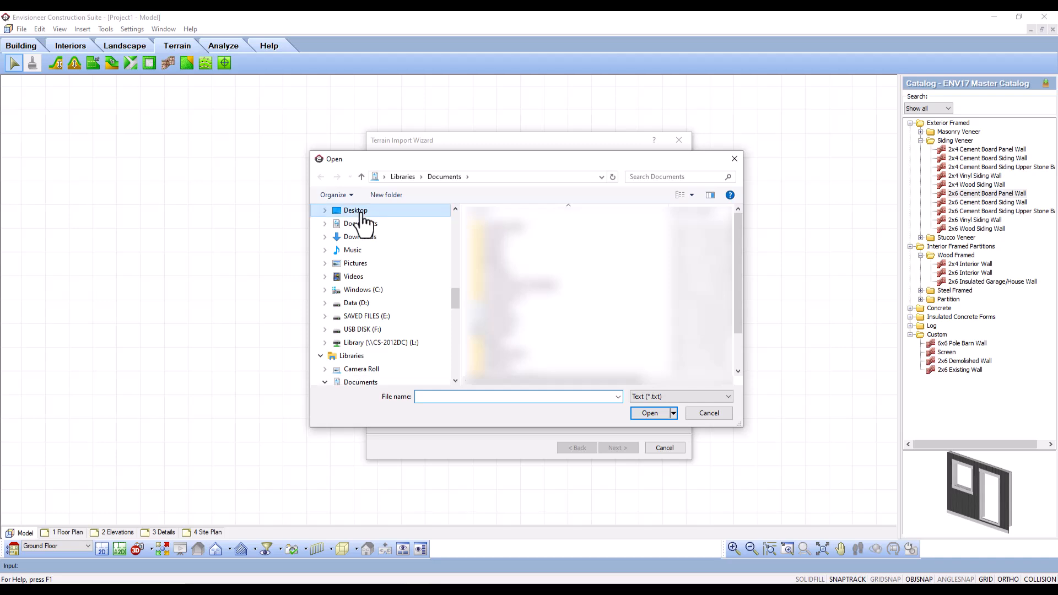
{"action": "left_click", "coordinate": [357, 211]}
{"action": "left_click", "coordinate": [697, 398]}
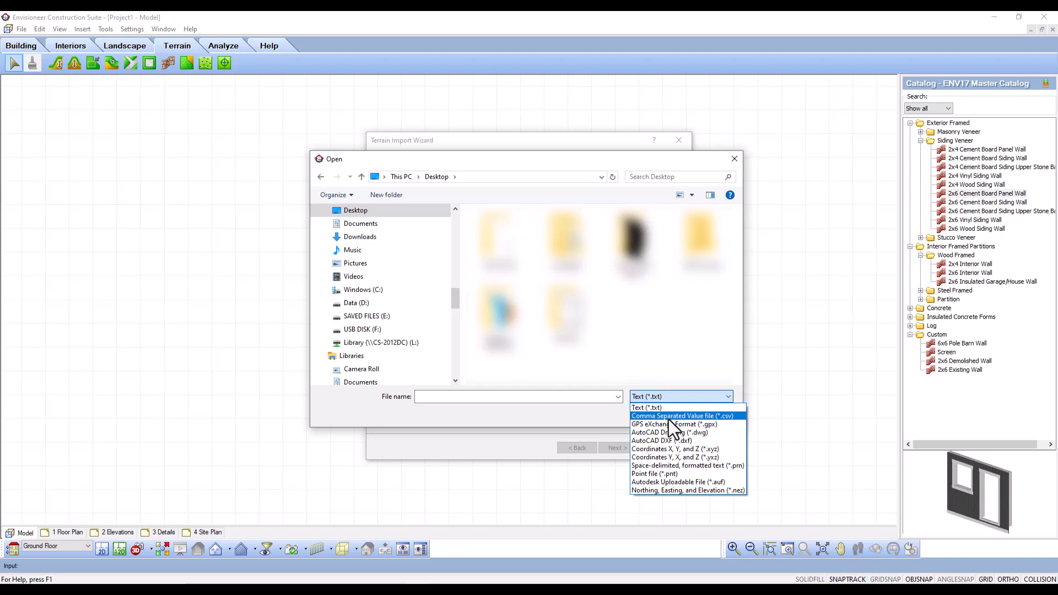
{"action": "left_click", "coordinate": [666, 449]}
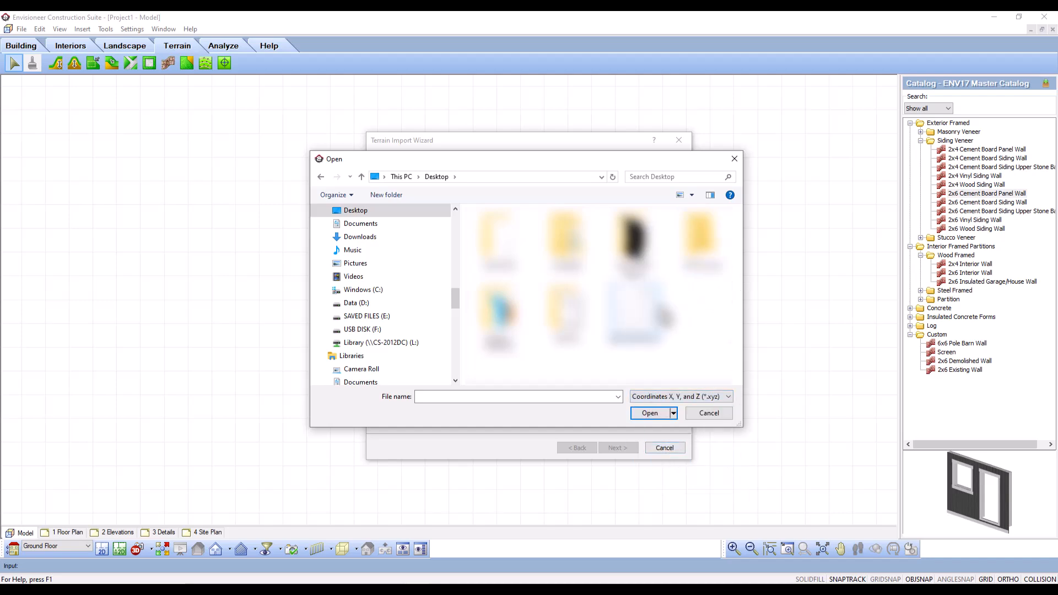
{"action": "left_click", "coordinate": [635, 311]}
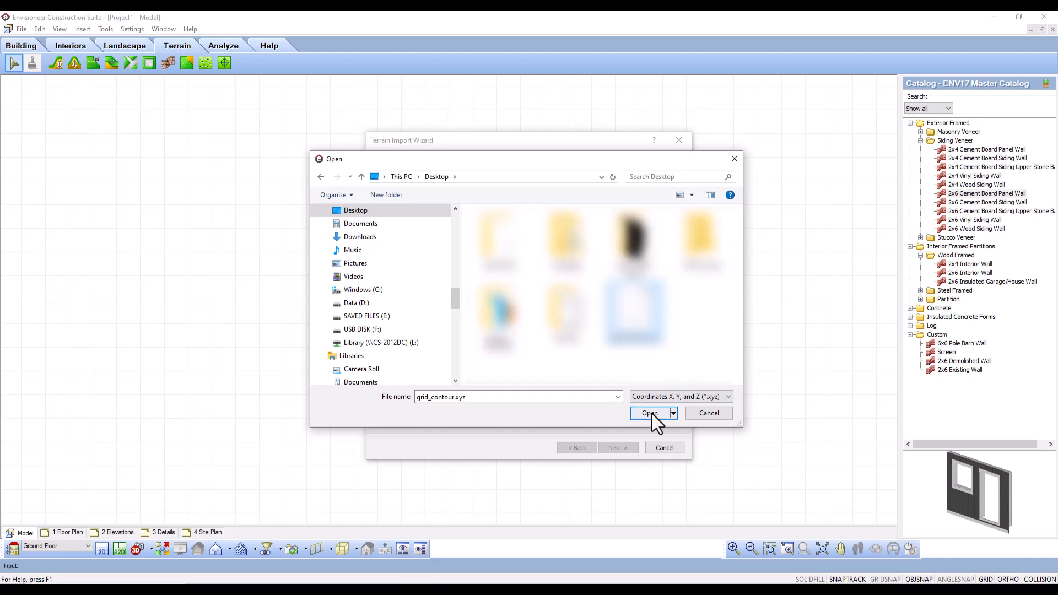
{"action": "left_click", "coordinate": [650, 413]}
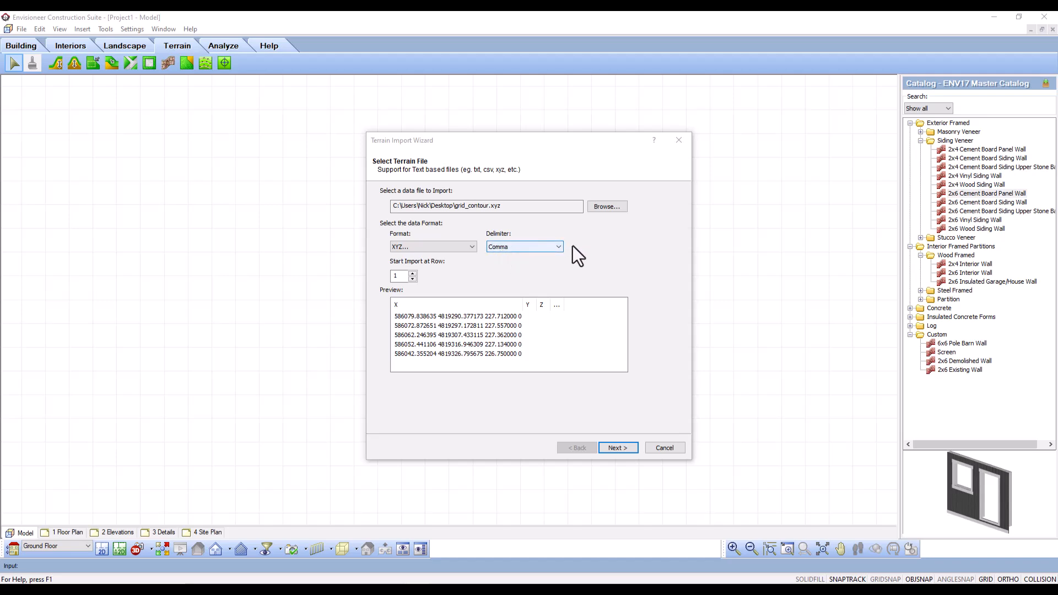
- Set the import delimiter to Space and the data units to Feet, and continue to the insertion and cropping settings
{"action": "left_click", "coordinate": [557, 248]}
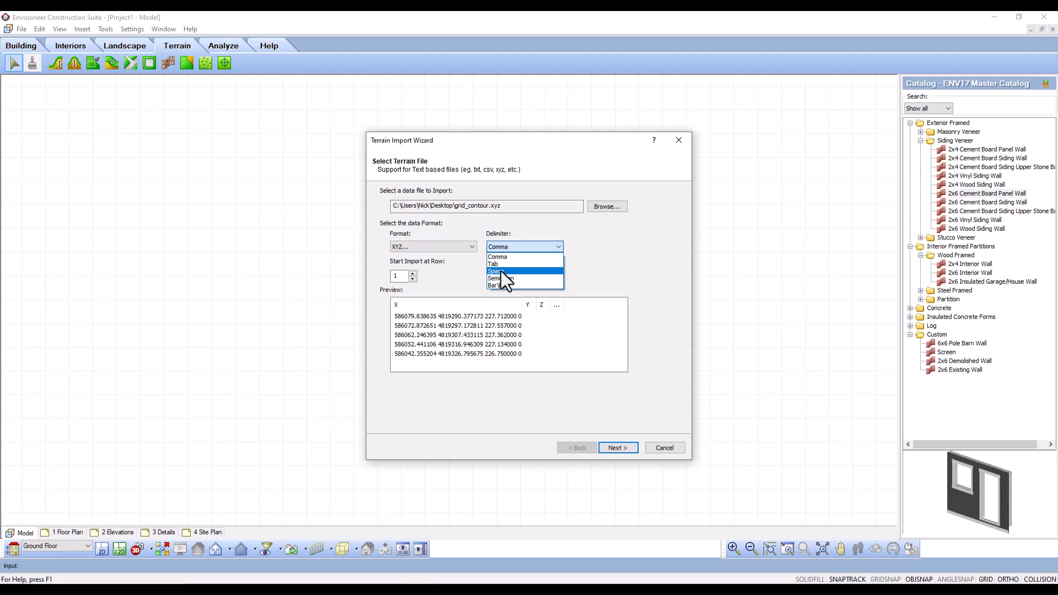
{"action": "left_click", "coordinate": [501, 271]}
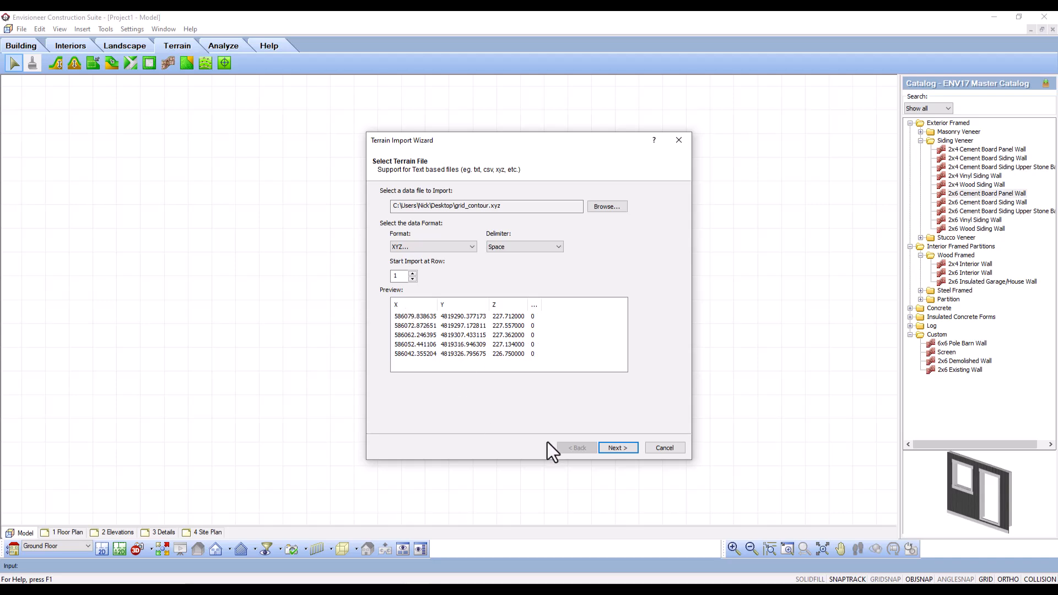
{"action": "left_click", "coordinate": [620, 448]}
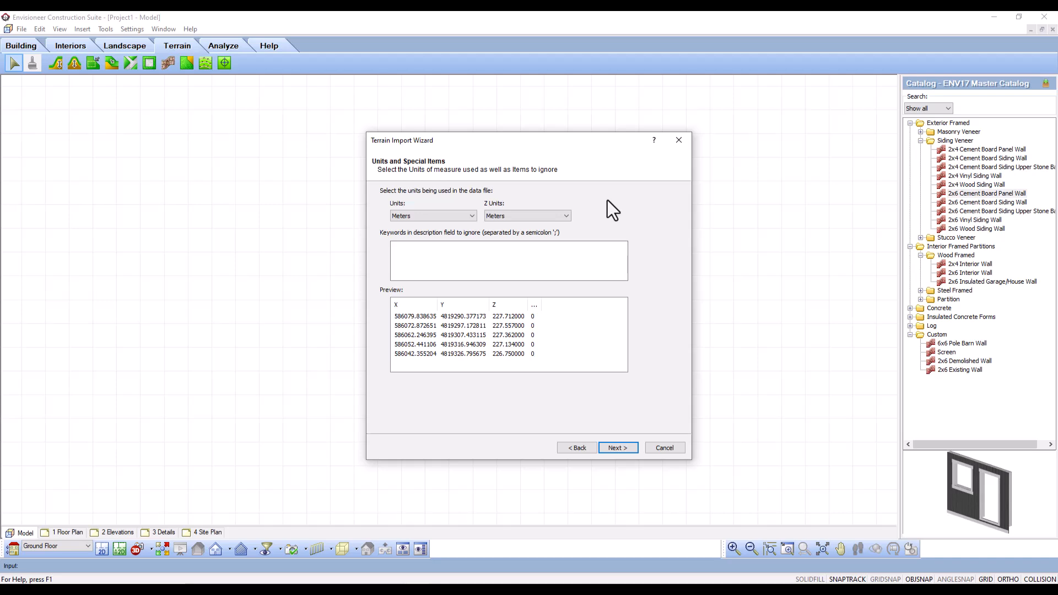
{"action": "left_click", "coordinate": [471, 217]}
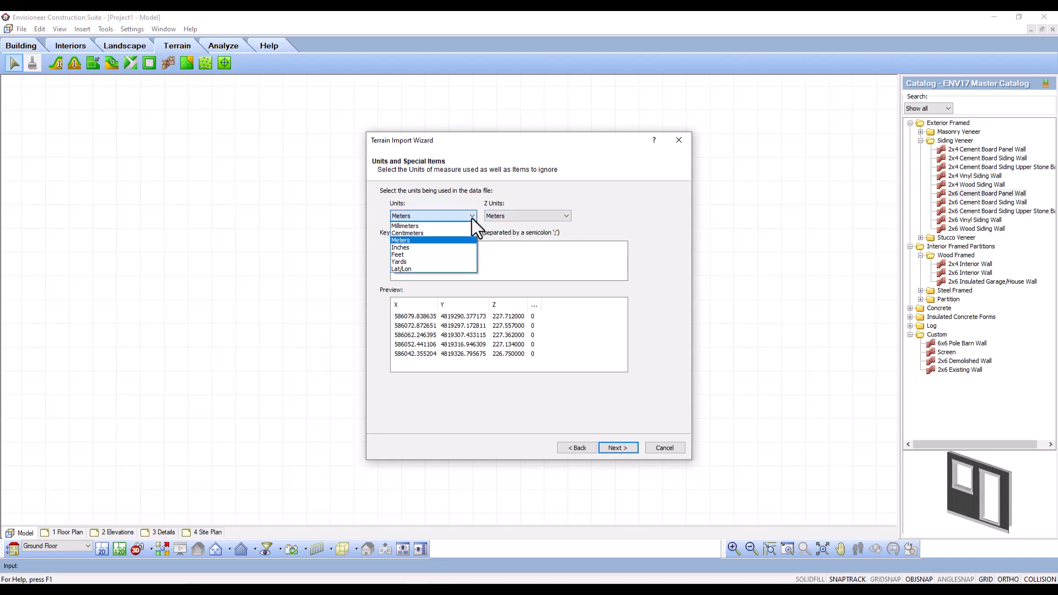
{"action": "left_click", "coordinate": [403, 256]}
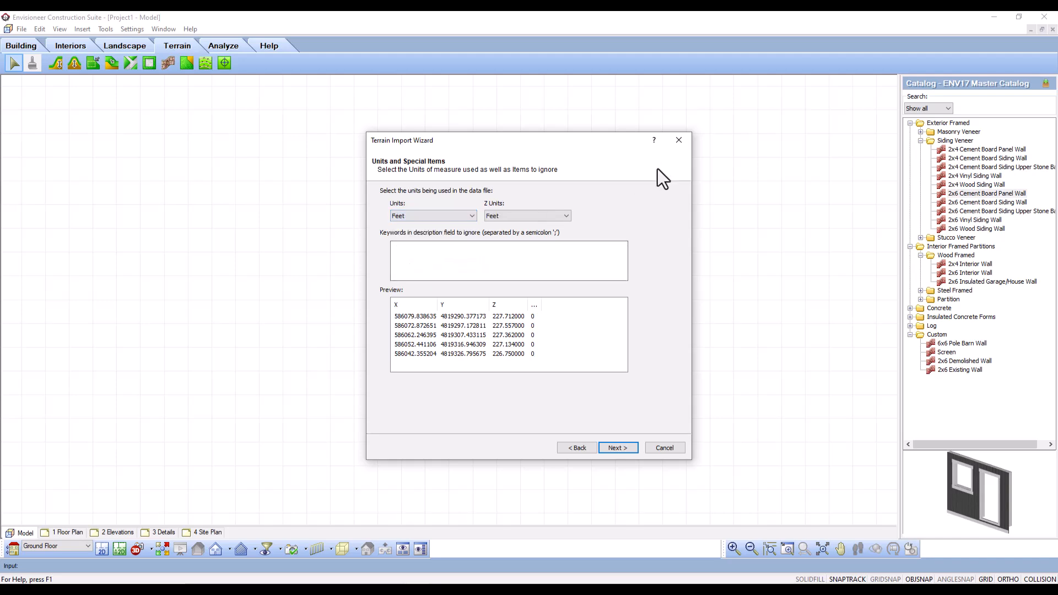
{"action": "left_click", "coordinate": [618, 448]}
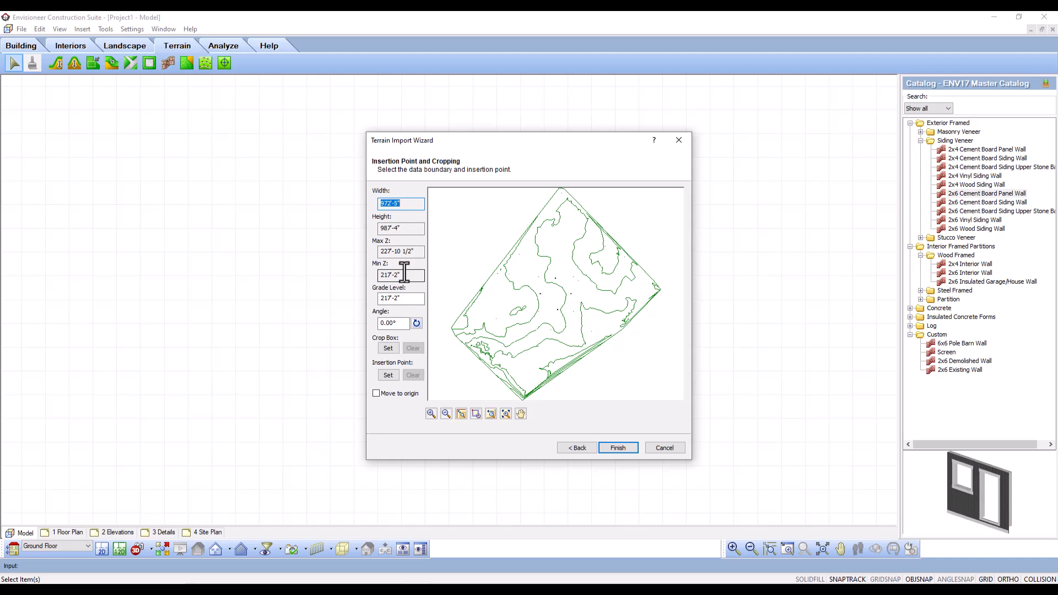
- Rotate the site data by reference, using its lower-left boundary edge from west to south corner, to a new angle of 0°
{"action": "left_click", "coordinate": [416, 323]}
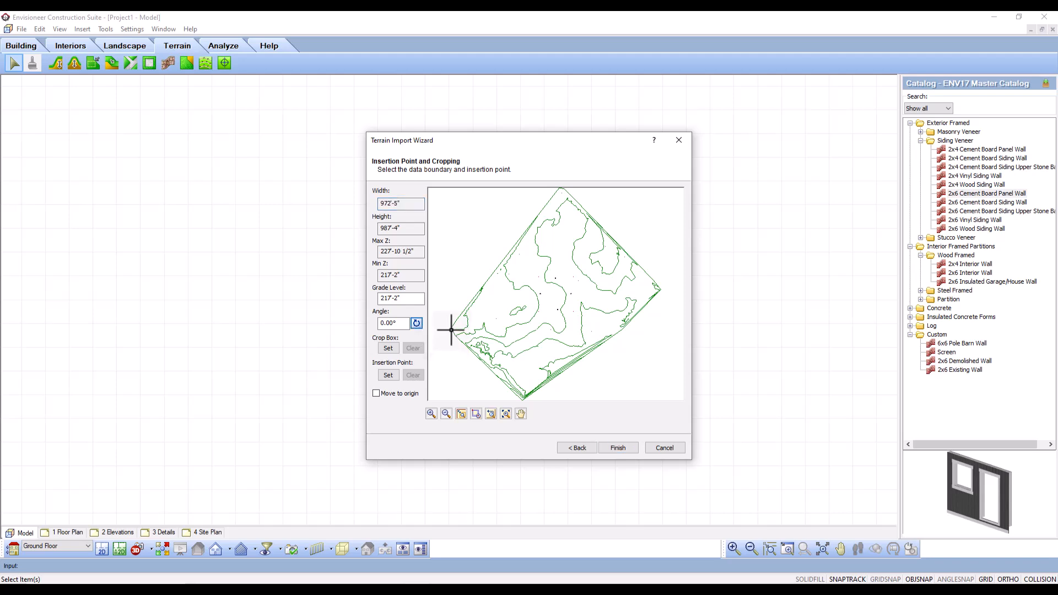
{"action": "left_click", "coordinate": [450, 330]}
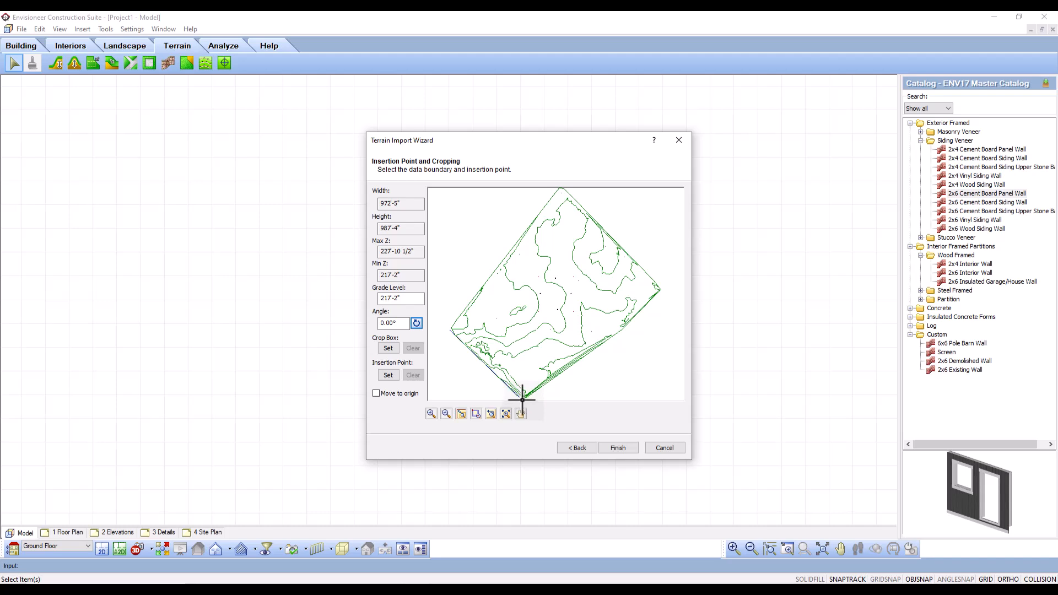
{"action": "left_click", "coordinate": [521, 400]}
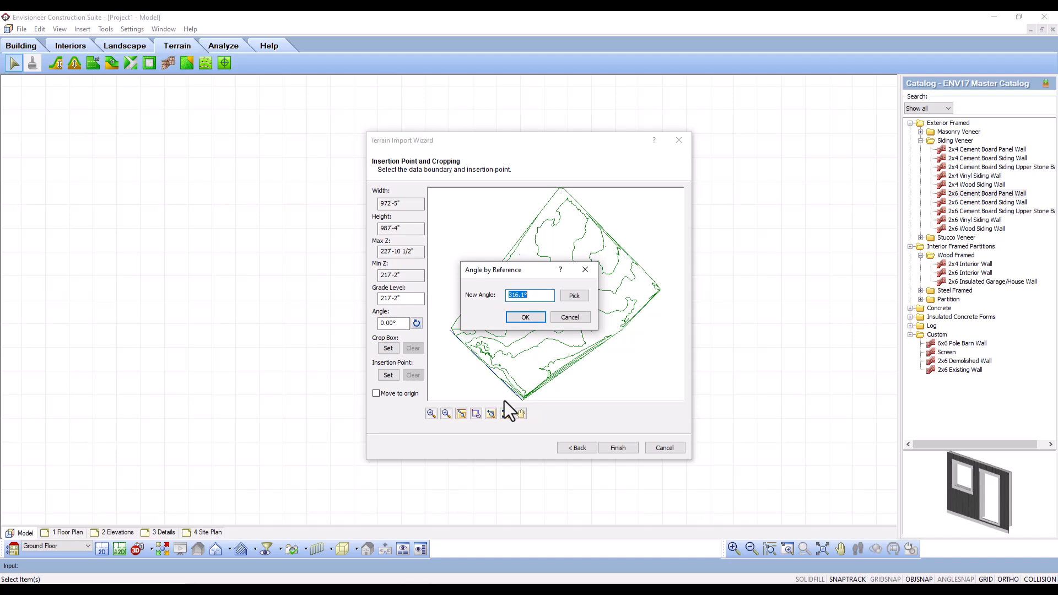
{"action": "type", "text": "0"}
{"action": "left_click", "coordinate": [525, 317]}
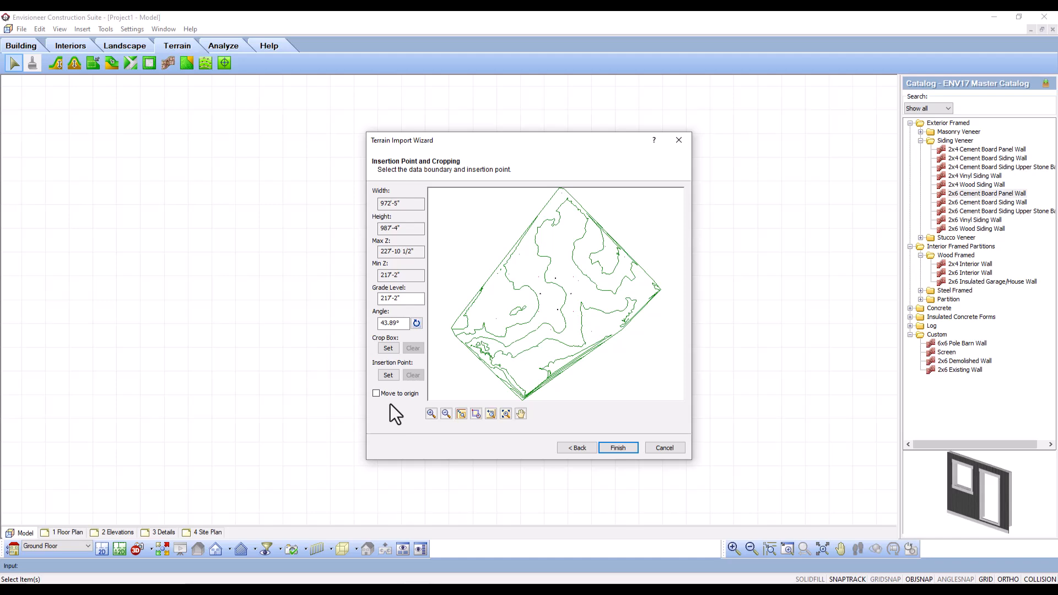
- Finish the terrain import and place the site so that it surrounds the drawing grid
{"action": "left_click", "coordinate": [618, 448]}
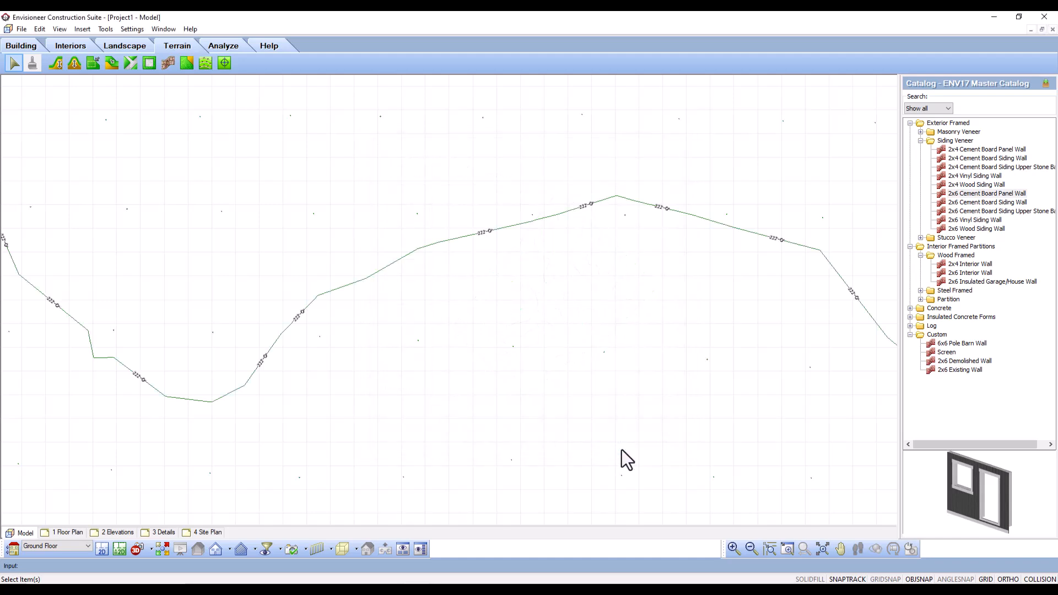
{"action": "scroll", "coordinate": [527, 324], "scroll_direction": "down", "scroll_amount": 6}
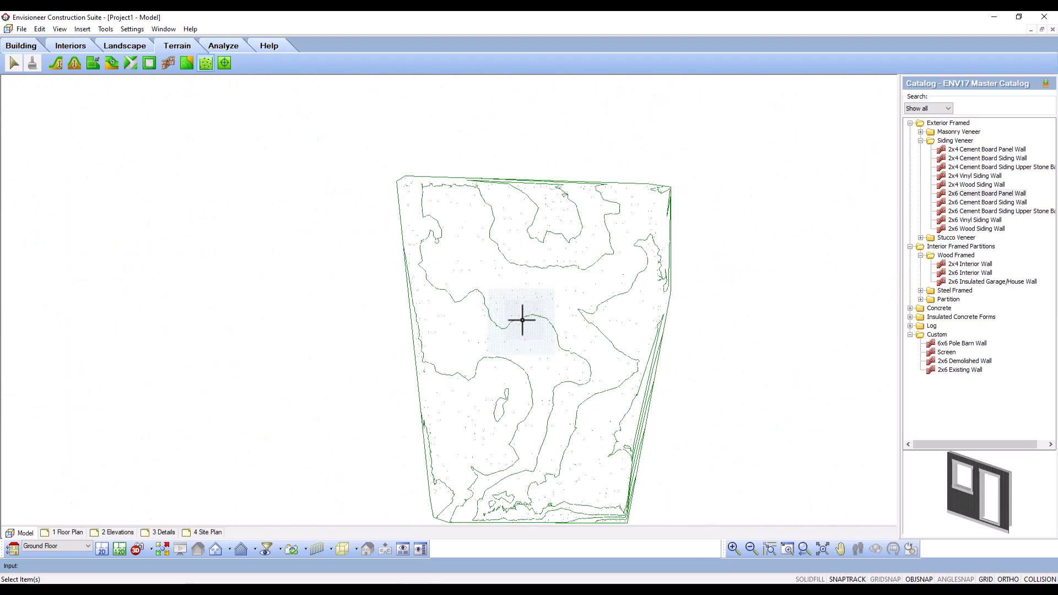
{"action": "left_click", "coordinate": [520, 320]}
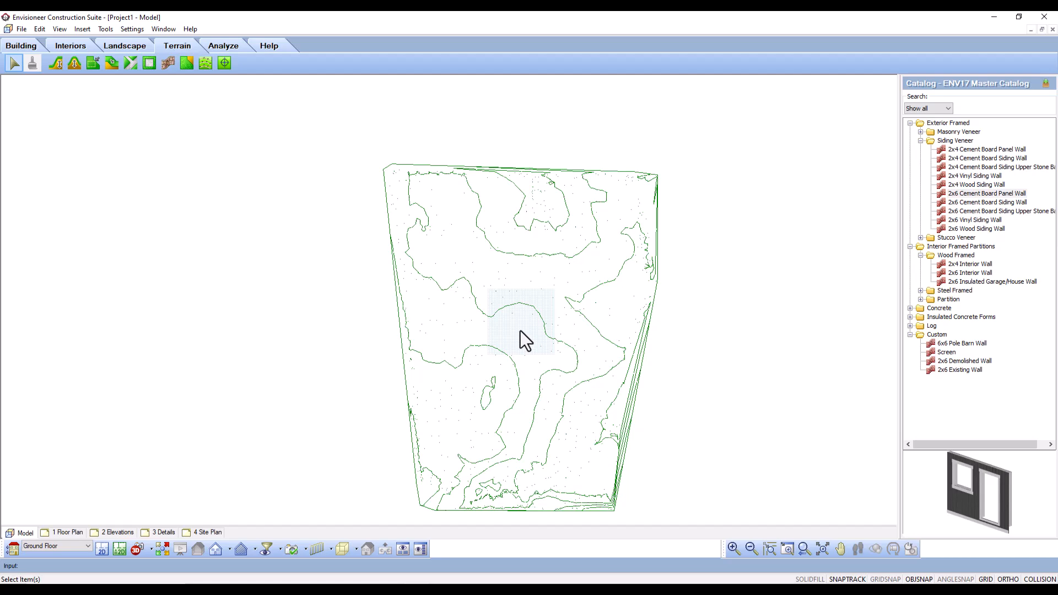
- Examine the elevation labels on the contour lines at the north of the site and across the drawing grid
{"action": "scroll", "coordinate": [534, 242], "scroll_direction": "up", "scroll_amount": 8}
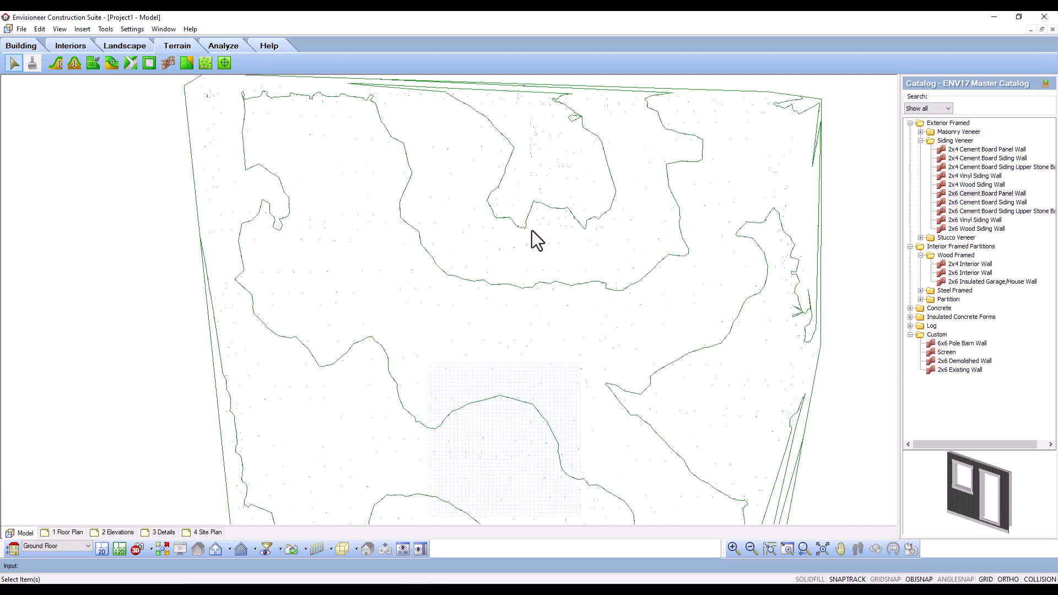
{"action": "scroll", "coordinate": [529, 237], "scroll_direction": "up", "scroll_amount": 2}
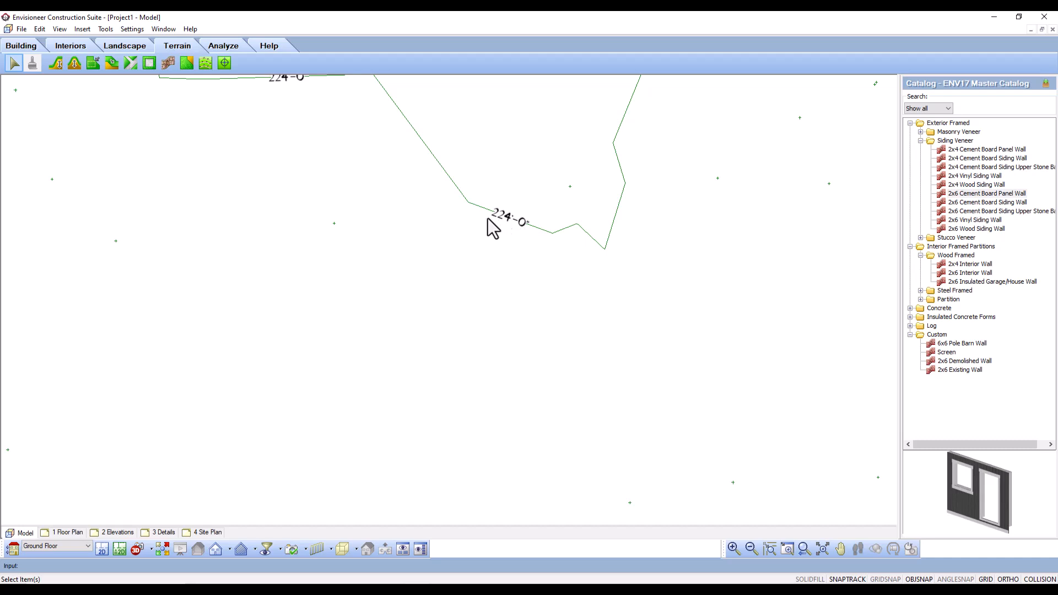
{"action": "scroll", "coordinate": [503, 231], "scroll_direction": "down", "scroll_amount": 5}
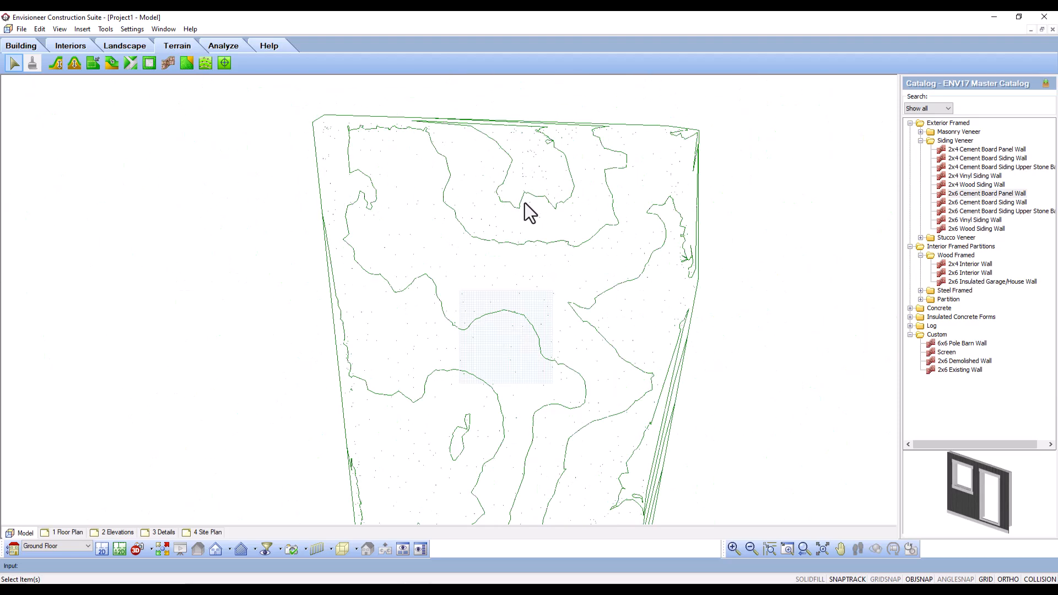
{"action": "scroll", "coordinate": [521, 289], "scroll_direction": "up", "scroll_amount": 4}
{"action": "scroll", "coordinate": [516, 281], "scroll_direction": "up", "scroll_amount": 1}
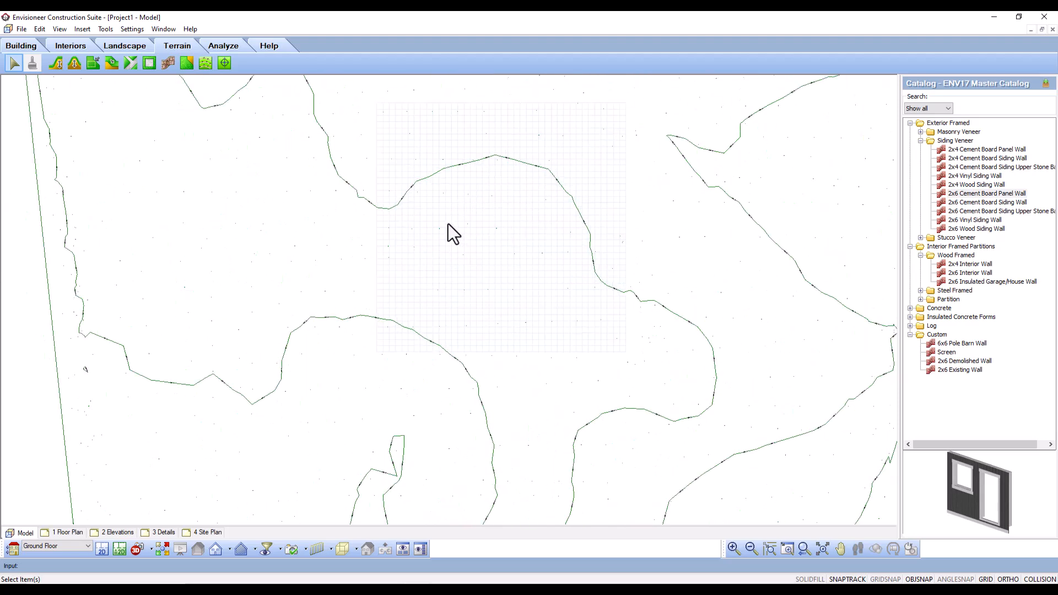
{"action": "scroll", "coordinate": [491, 200], "scroll_direction": "up", "scroll_amount": 6}
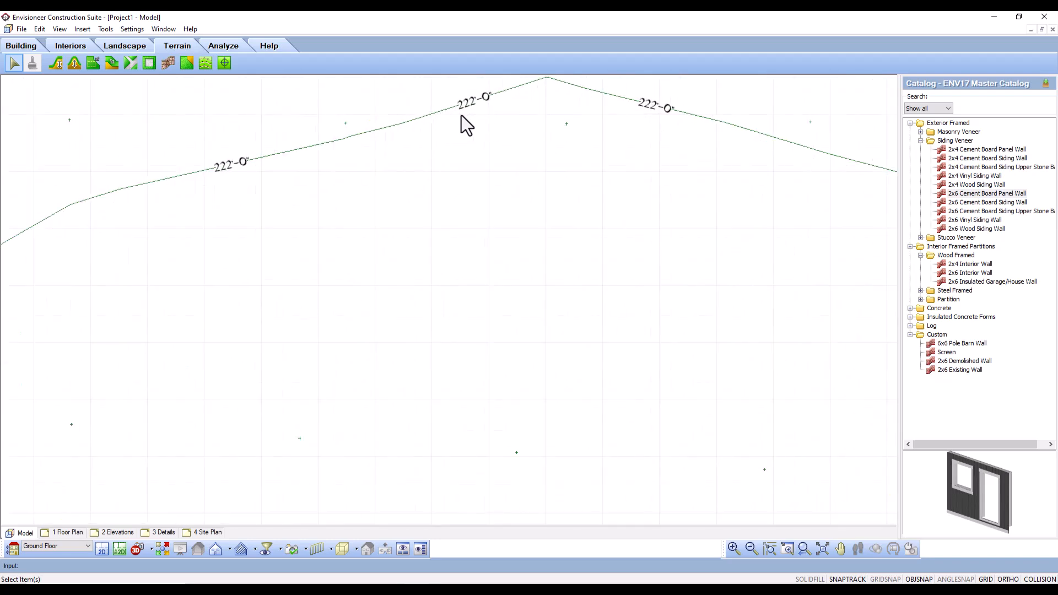
{"action": "scroll", "coordinate": [471, 127], "scroll_direction": "down", "scroll_amount": 6}
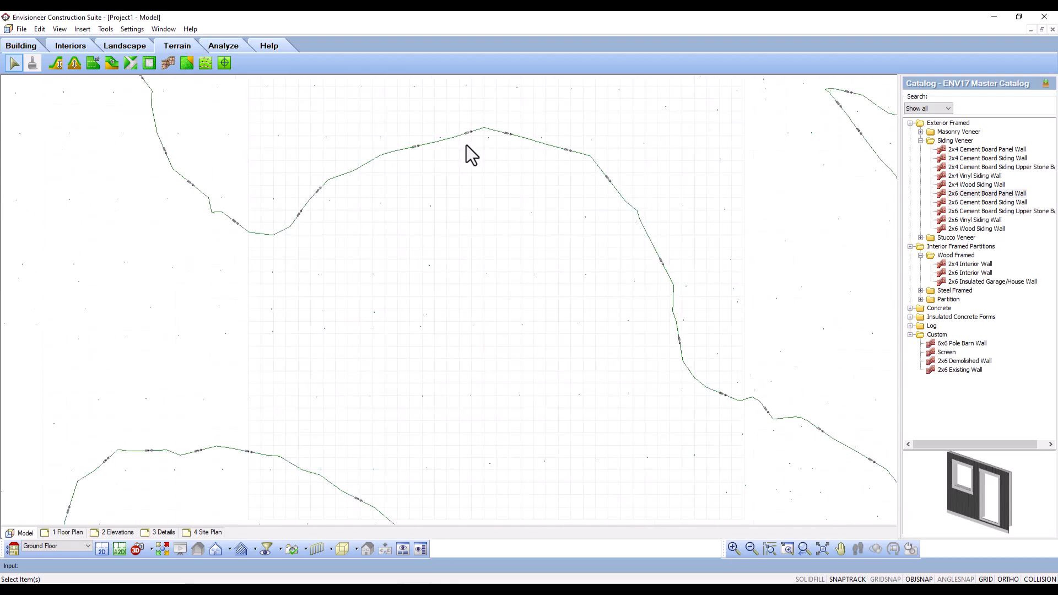
{"action": "middle_click_drag", "start_coordinate": [487, 176], "coordinate": [472, 263]}
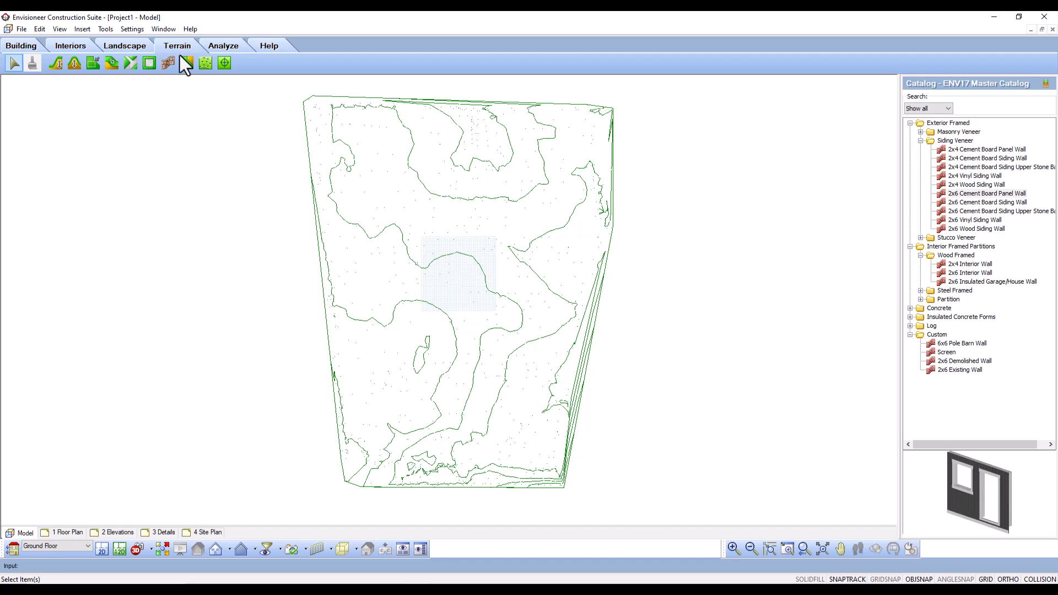
- Set the document's terrain grade level to 222' and raise TIN smoothing slightly from Coarse towards Fine
{"action": "left_click", "coordinate": [132, 28]}
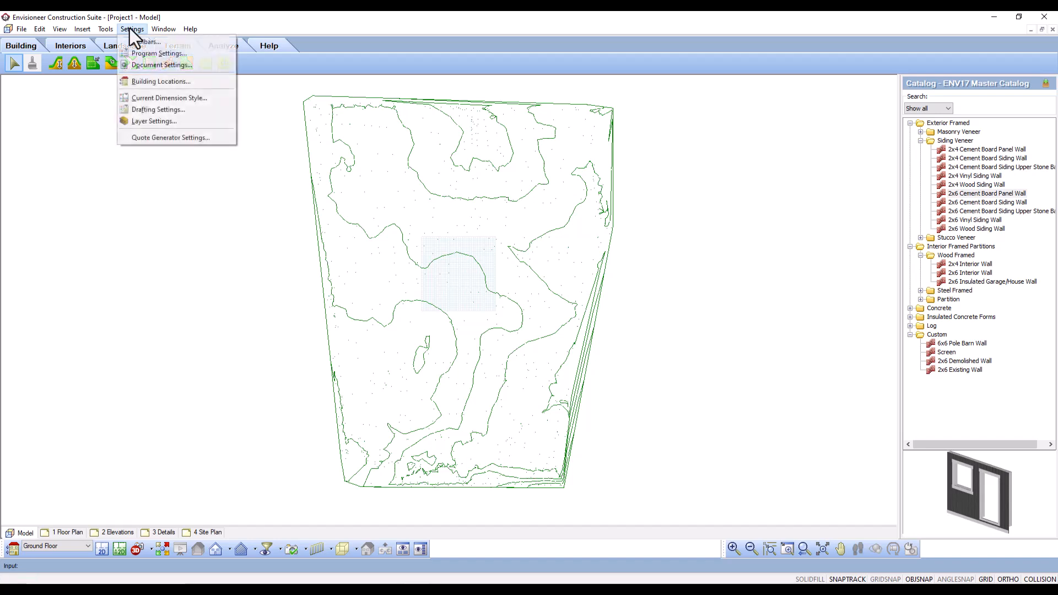
{"action": "left_click", "coordinate": [154, 64]}
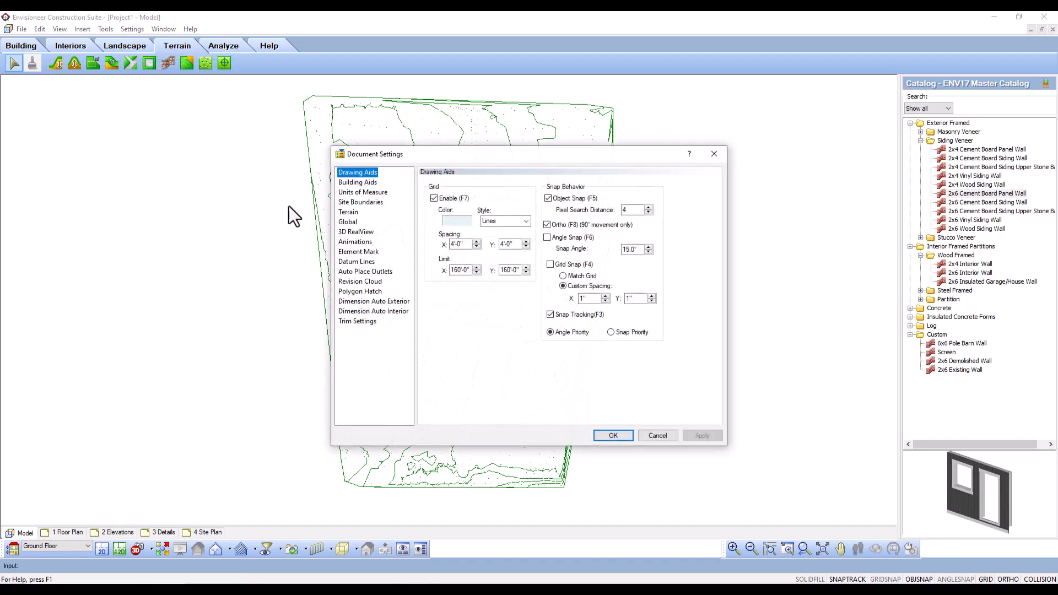
{"action": "left_click", "coordinate": [348, 212]}
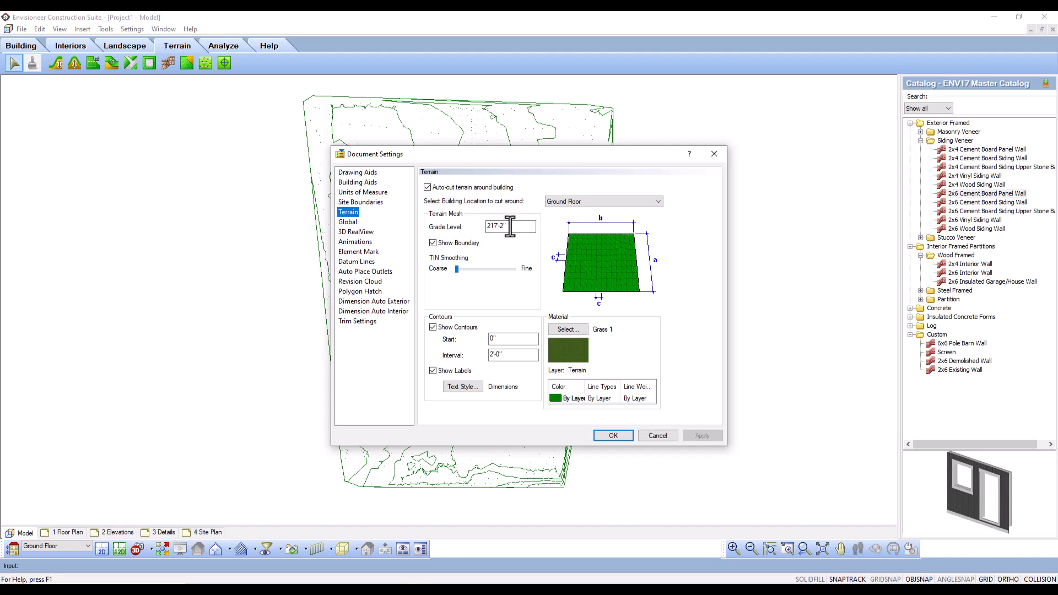
{"action": "left_click_drag", "start_coordinate": [523, 226], "coordinate": [478, 223]}
{"action": "type", "text": "222"}
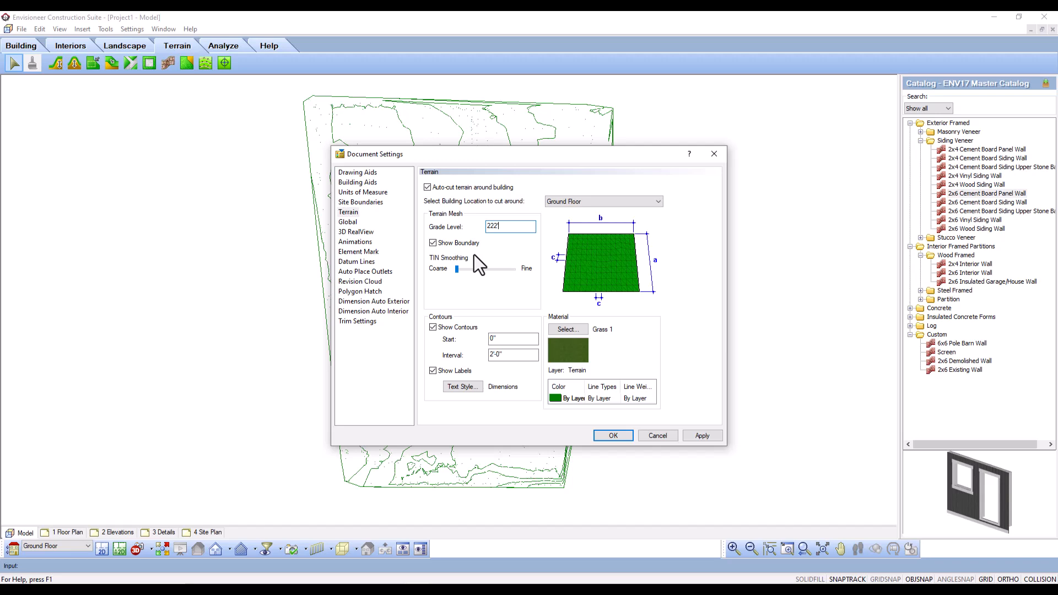
{"action": "left_click_drag", "start_coordinate": [457, 272], "coordinate": [458, 272]}
{"action": "left_click", "coordinate": [704, 436]}
{"action": "left_click", "coordinate": [609, 436]}
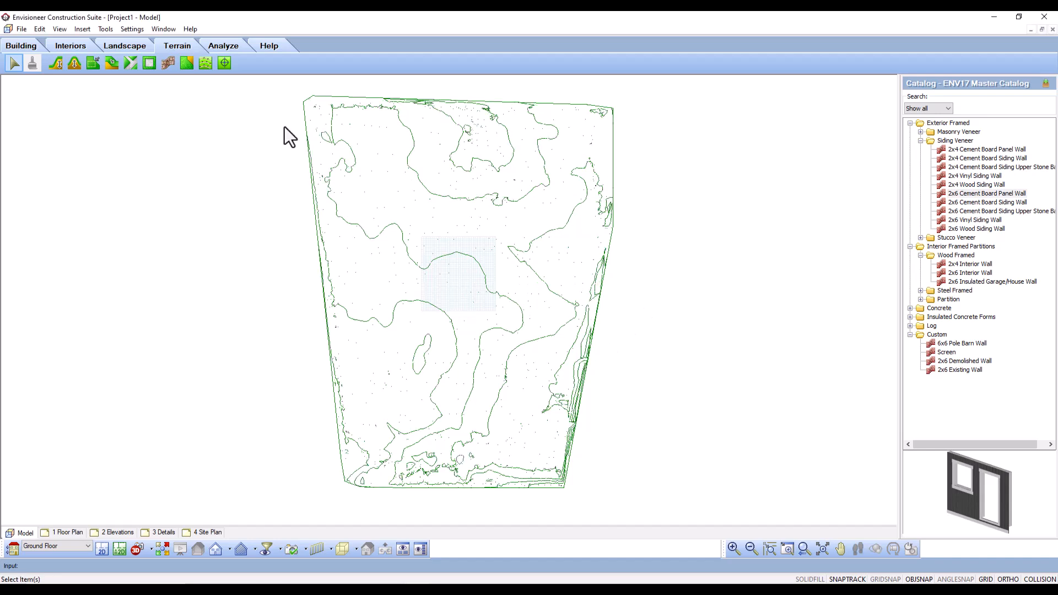
- Draw a closed, roughly square building of four 2x6 Cement Board Panel Walls inside the drawing grid, with sides about 42' long
{"action": "left_click", "coordinate": [26, 46]}
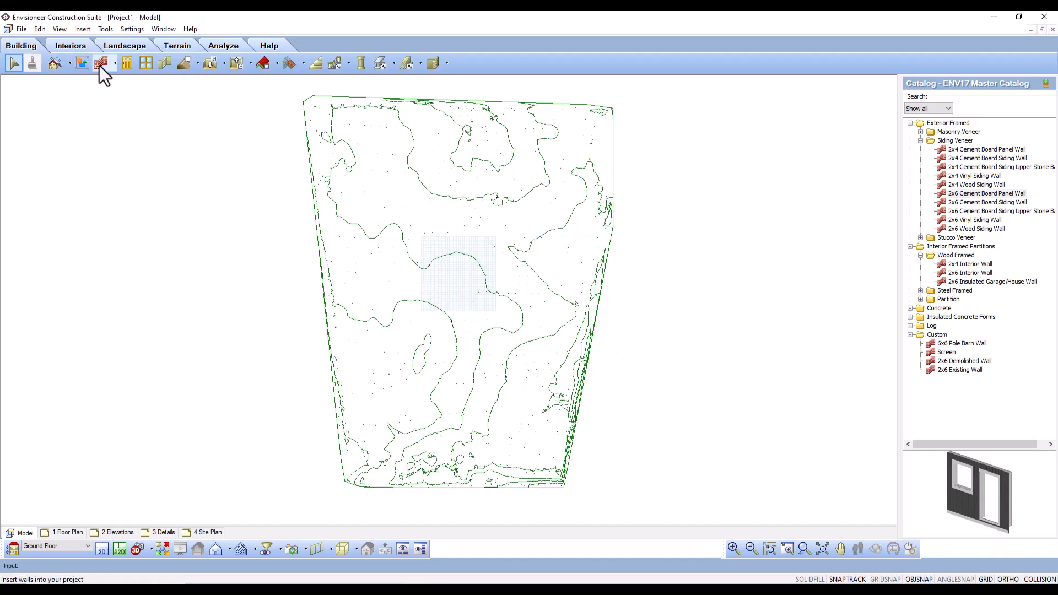
{"action": "left_click", "coordinate": [101, 64]}
{"action": "left_click", "coordinate": [449, 269]}
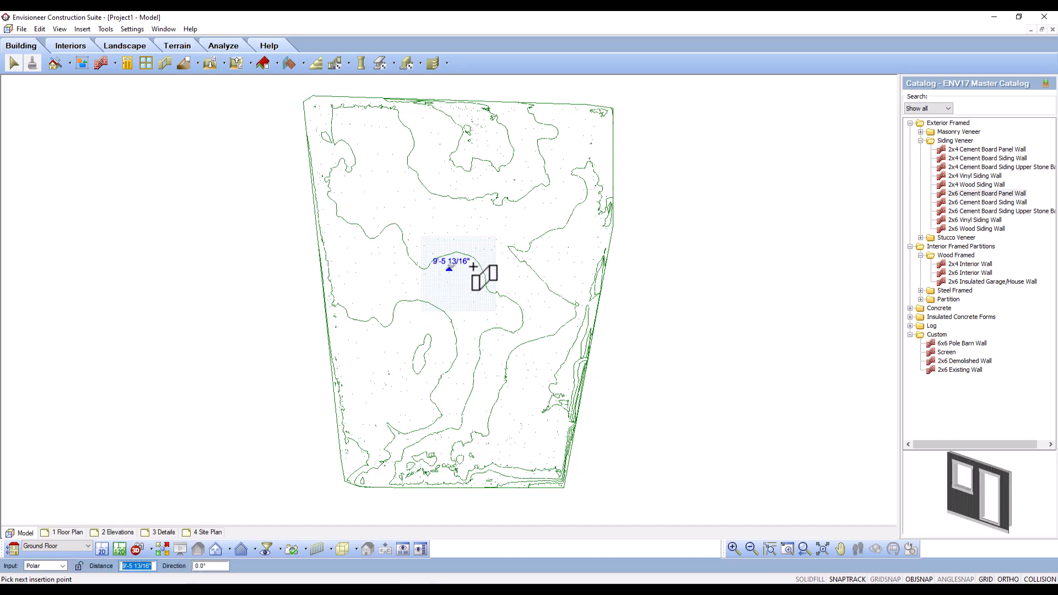
{"action": "left_click", "coordinate": [469, 286]}
{"action": "scroll", "coordinate": [469, 287], "scroll_direction": "up", "scroll_amount": 4}
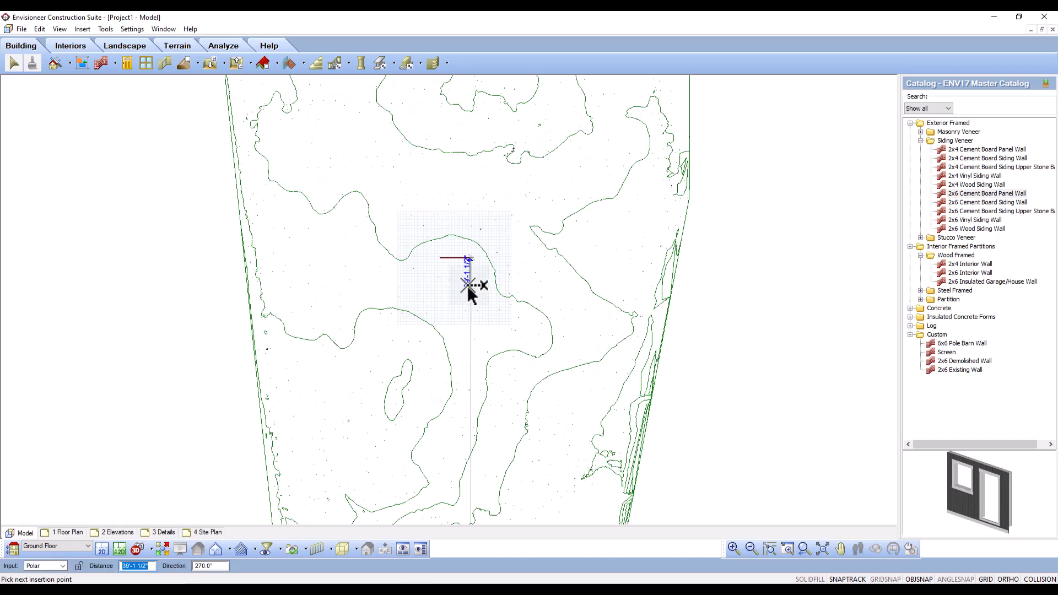
{"action": "left_click", "coordinate": [477, 294]}
{"action": "left_click", "coordinate": [387, 294]}
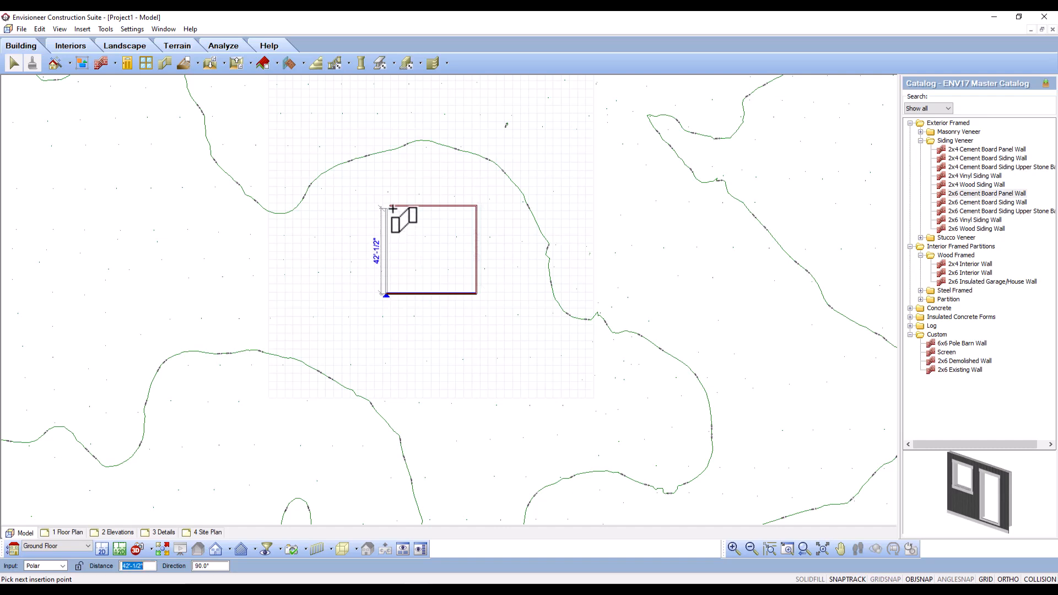
{"action": "left_click", "coordinate": [392, 206]}
{"action": "right_click", "coordinate": [415, 233]}
{"action": "left_click", "coordinate": [440, 240]}
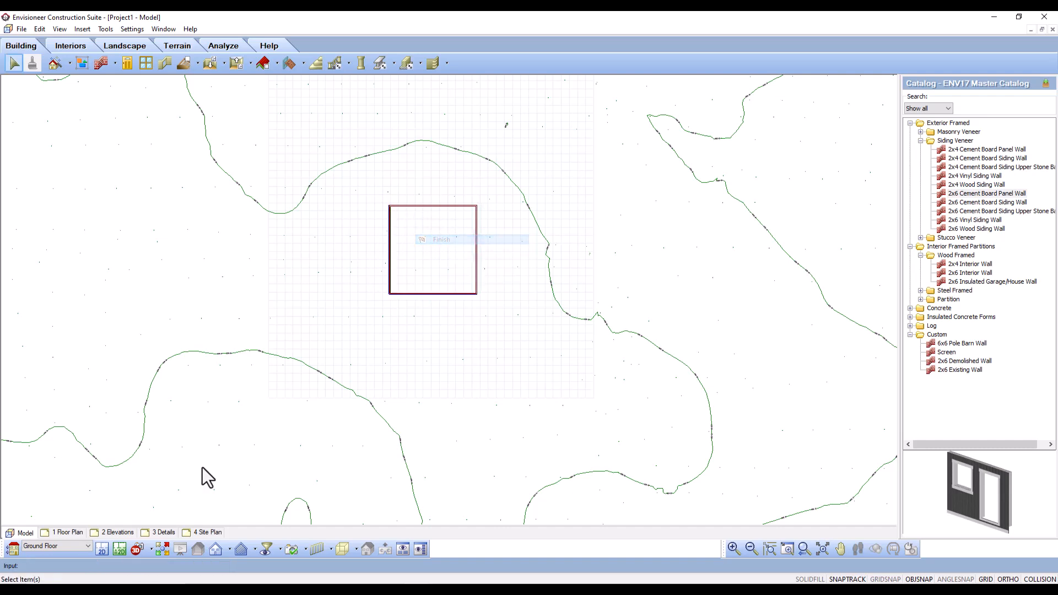
- Show the model in a 3D perspective and view the walls from around the building corner to examine how they meet the terrain
{"action": "left_click", "coordinate": [143, 545]}
{"action": "left_click", "coordinate": [167, 525]}
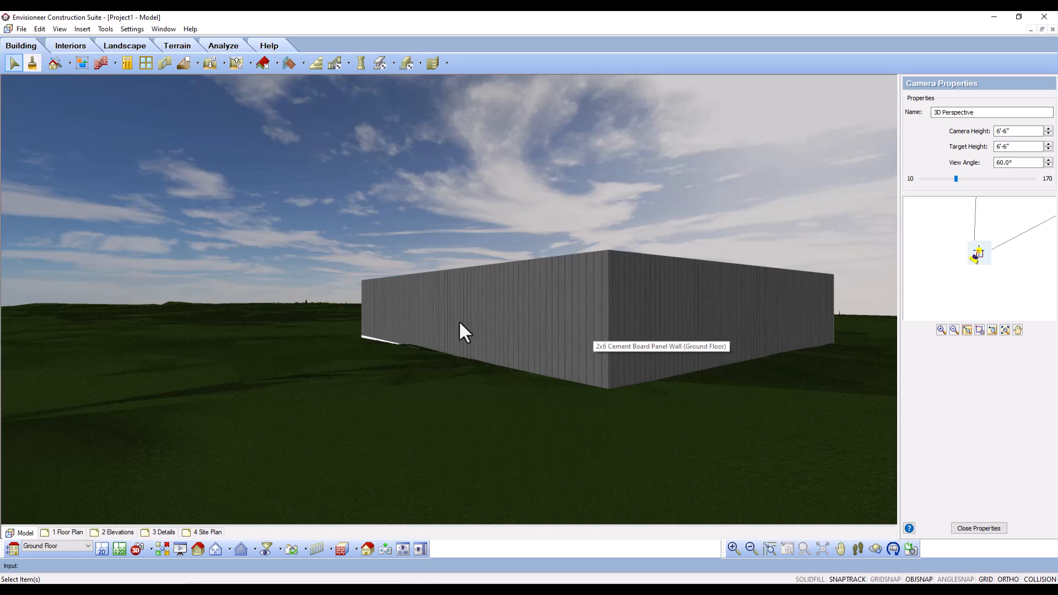
{"action": "middle_click_drag", "start_coordinate": [661, 347], "coordinate": [505, 335]}
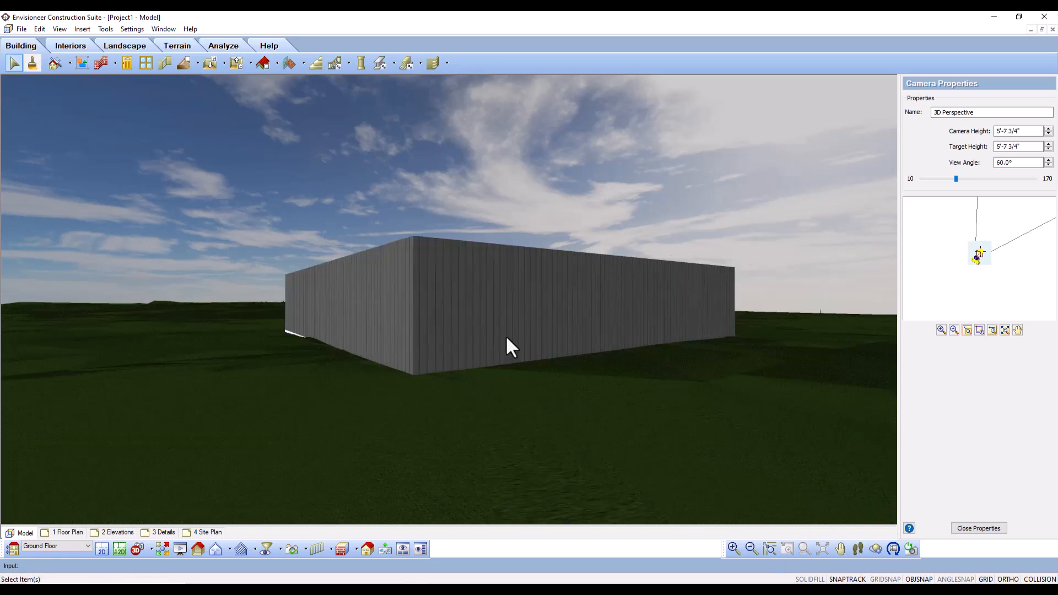